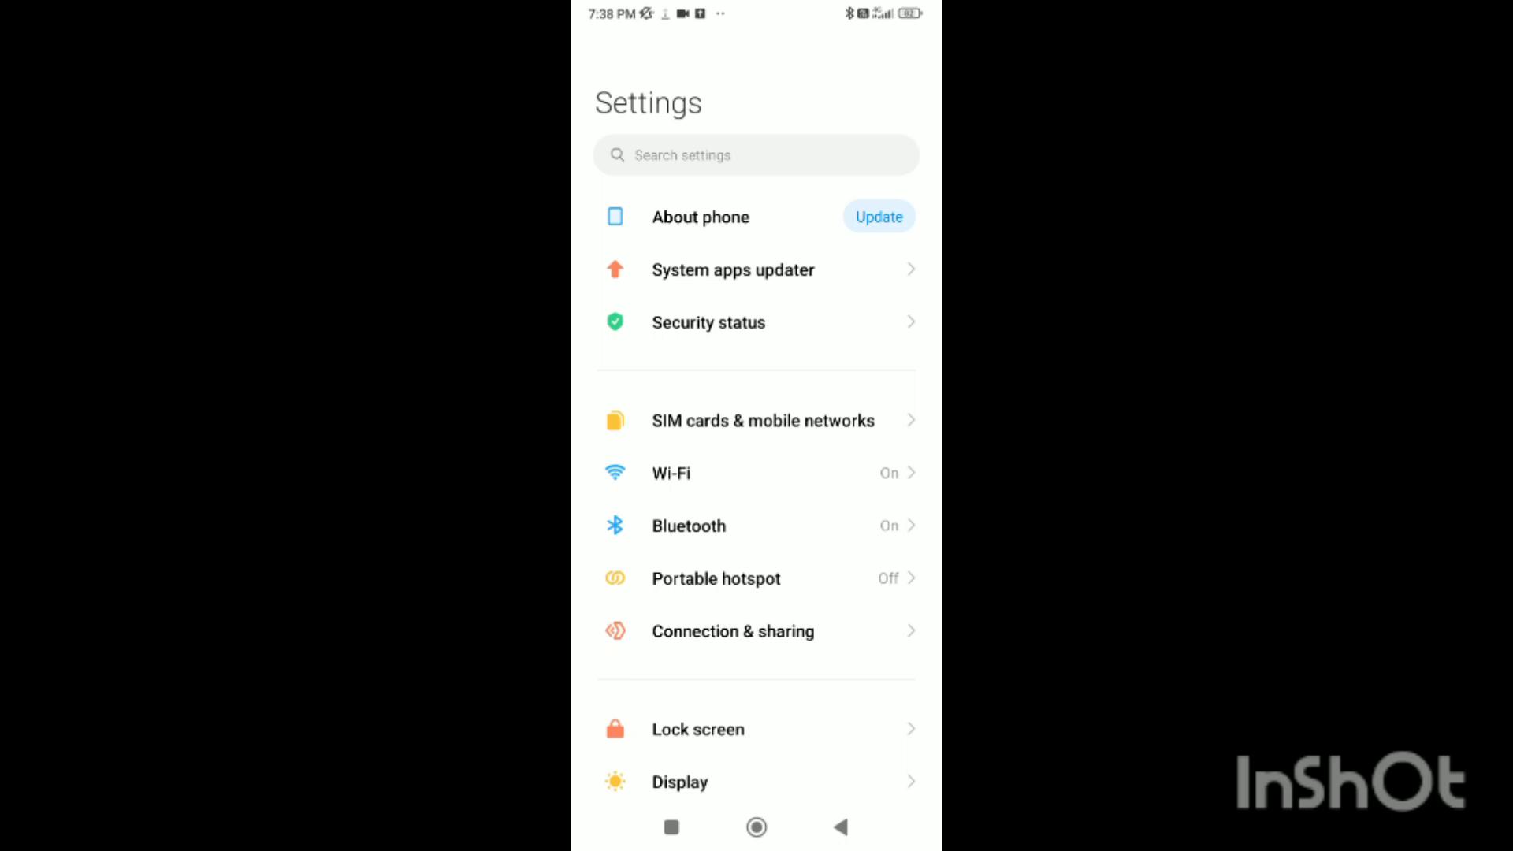
pyautogui.scroll(-2, 757, 473)
pyautogui.scroll(-2, 756, 473)
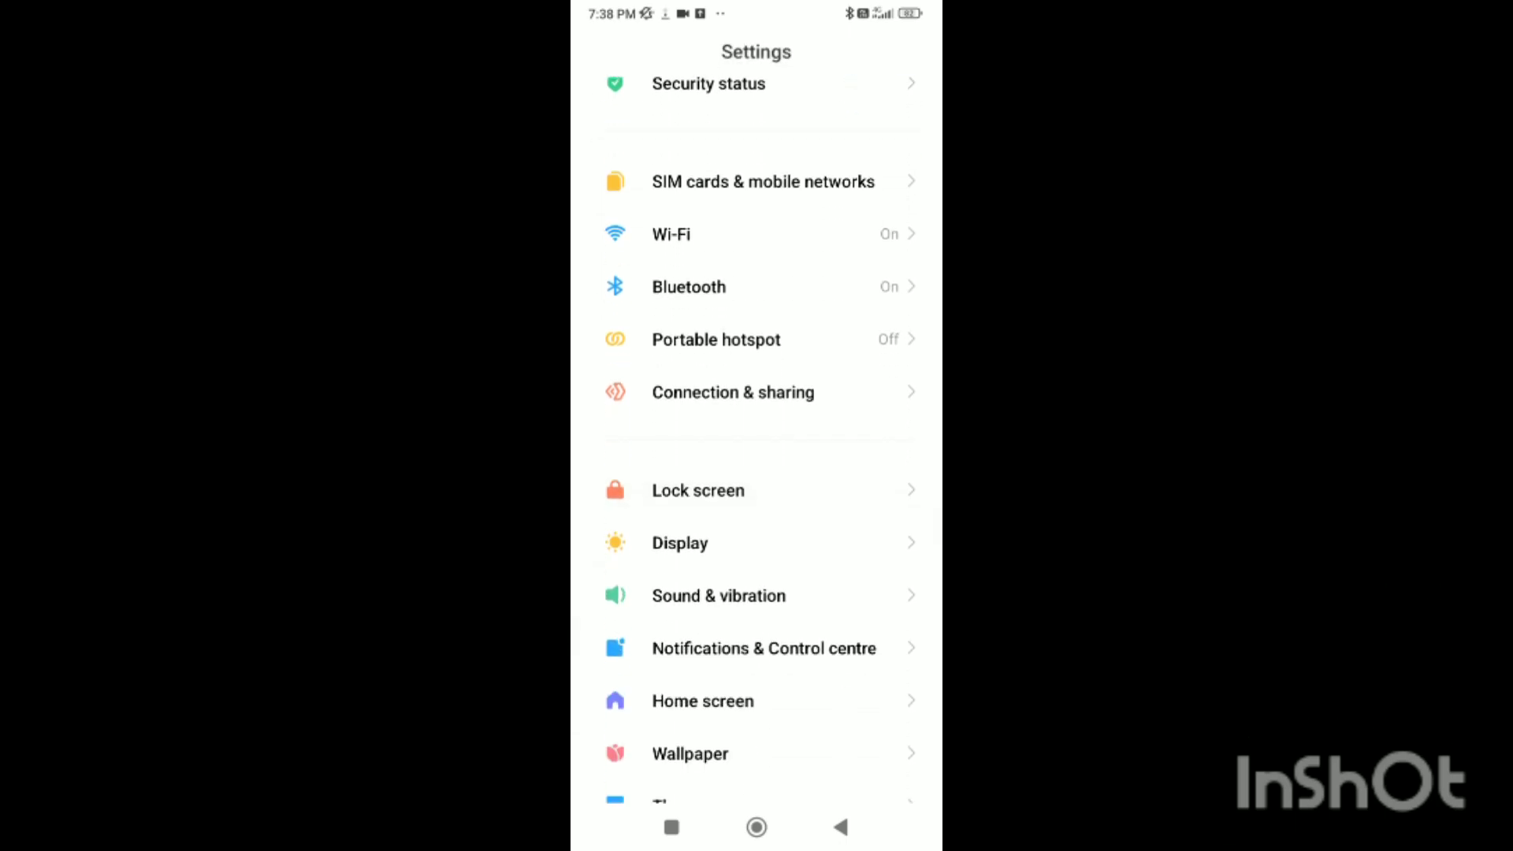
pyautogui.scroll(-5, 757, 473)
pyautogui.scroll(-3, 756, 474)
pyautogui.scroll(3, 757, 473)
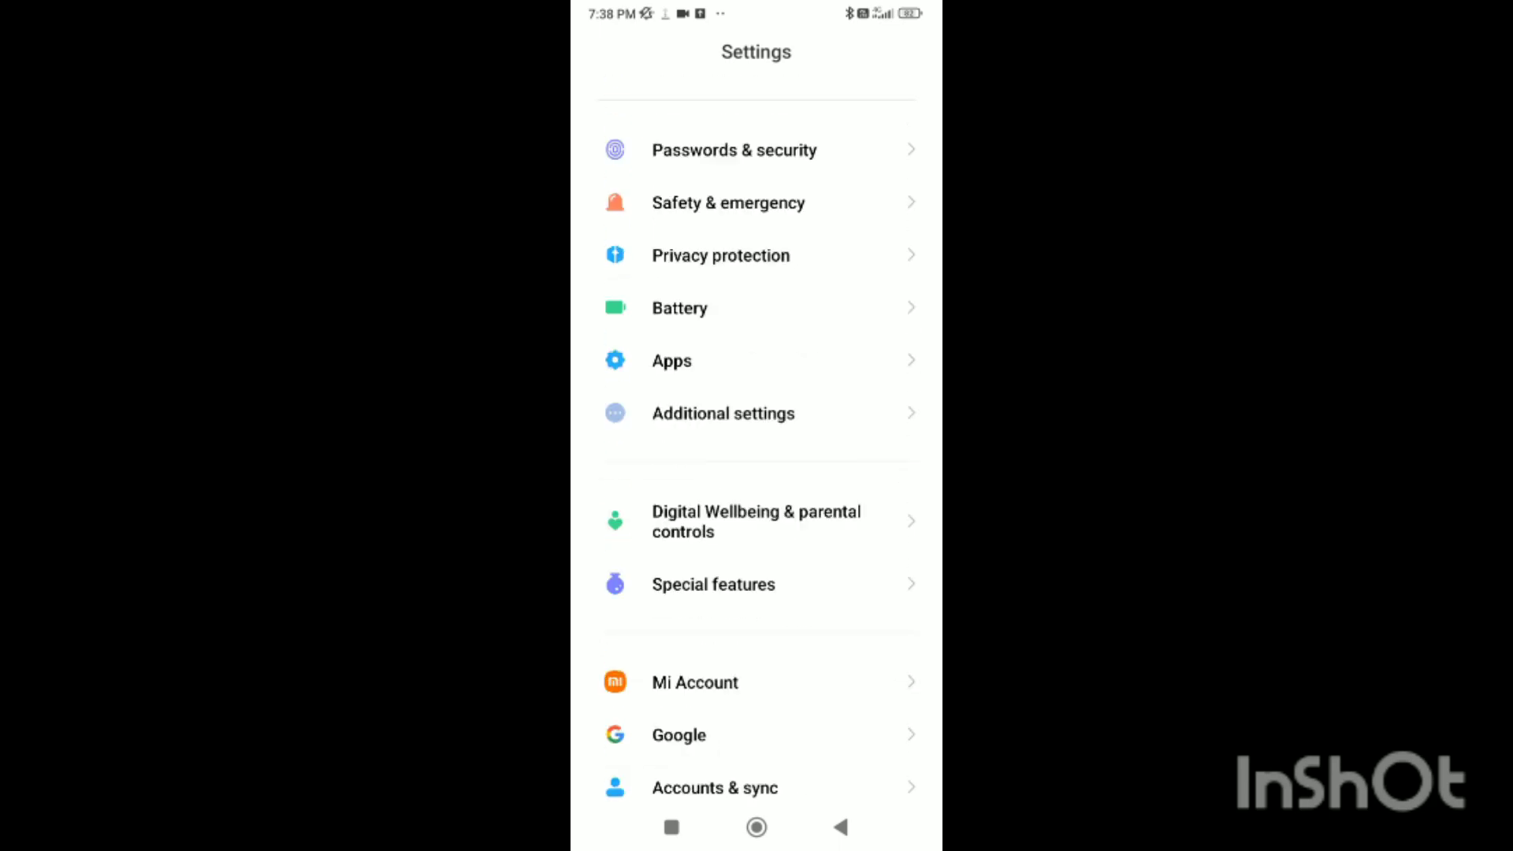
pyautogui.scroll(5, 756, 472)
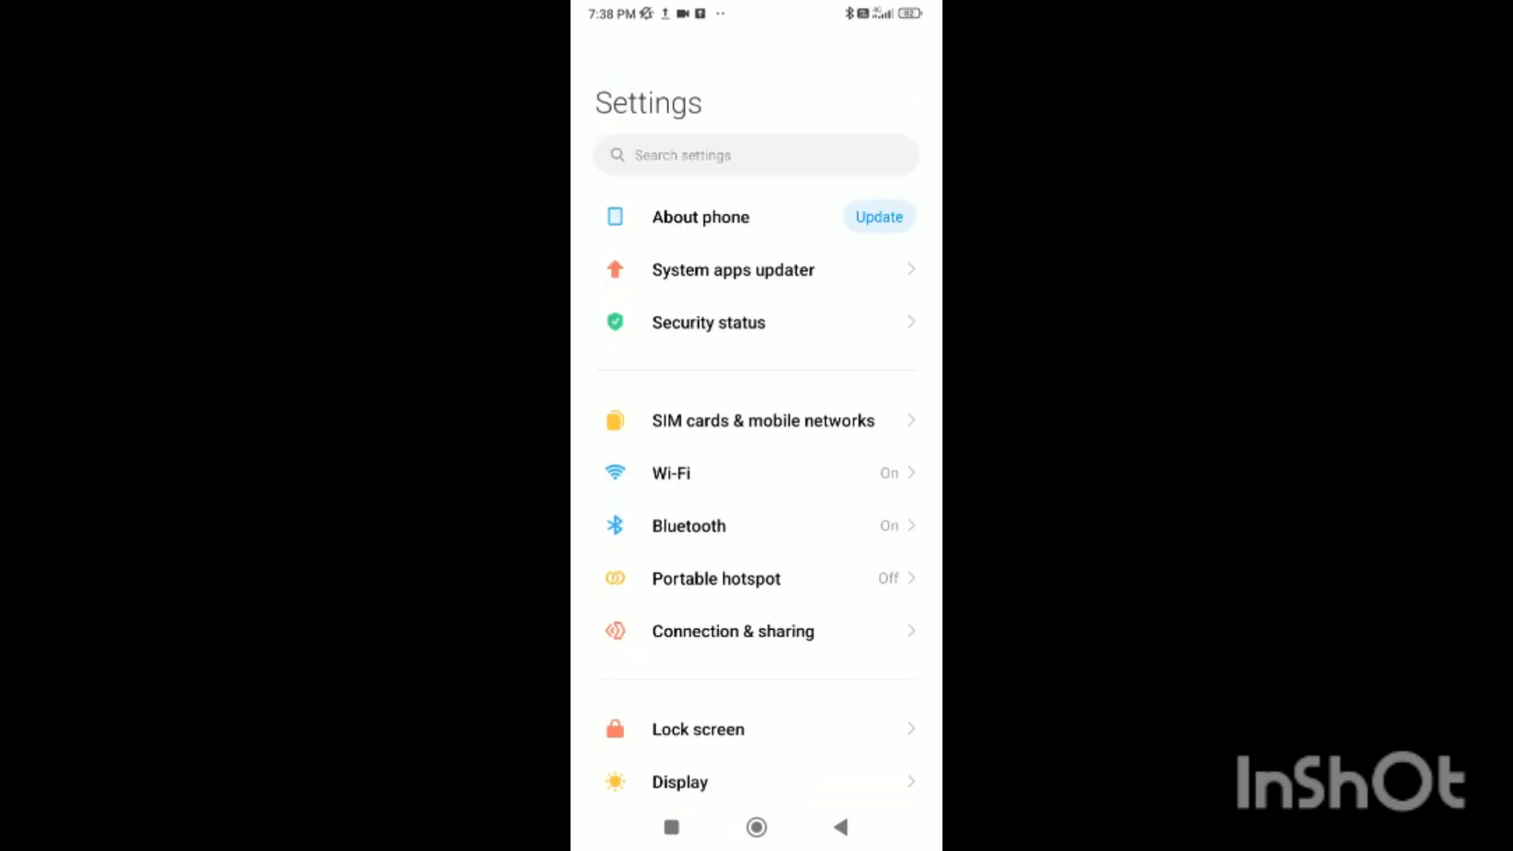
pyautogui.scroll(-3, 756, 474)
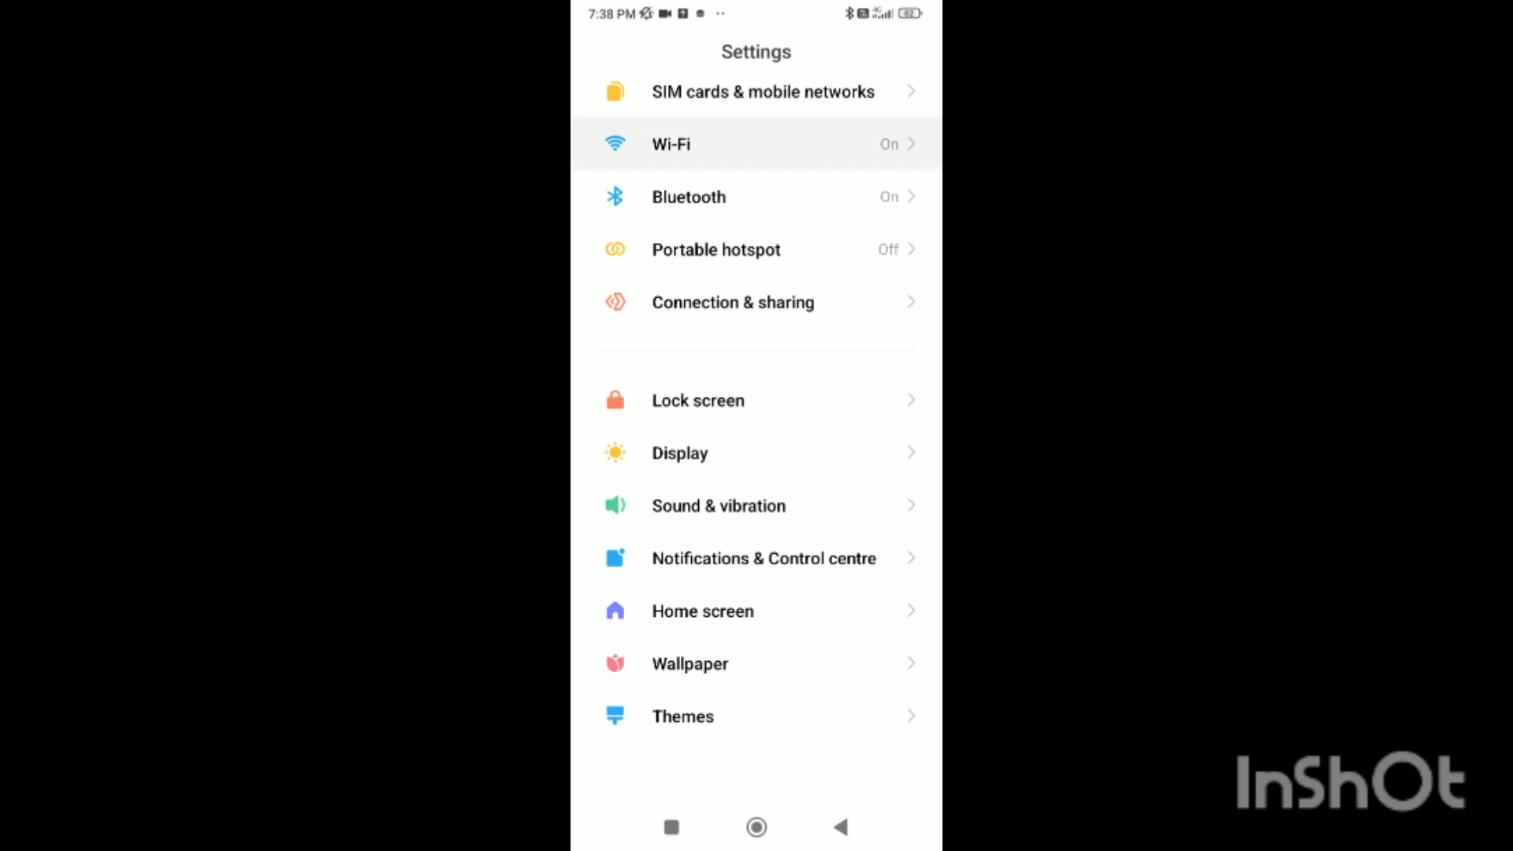
# - Go to the Wi-Fi page from the main Settings list
pyautogui.click(670, 144)
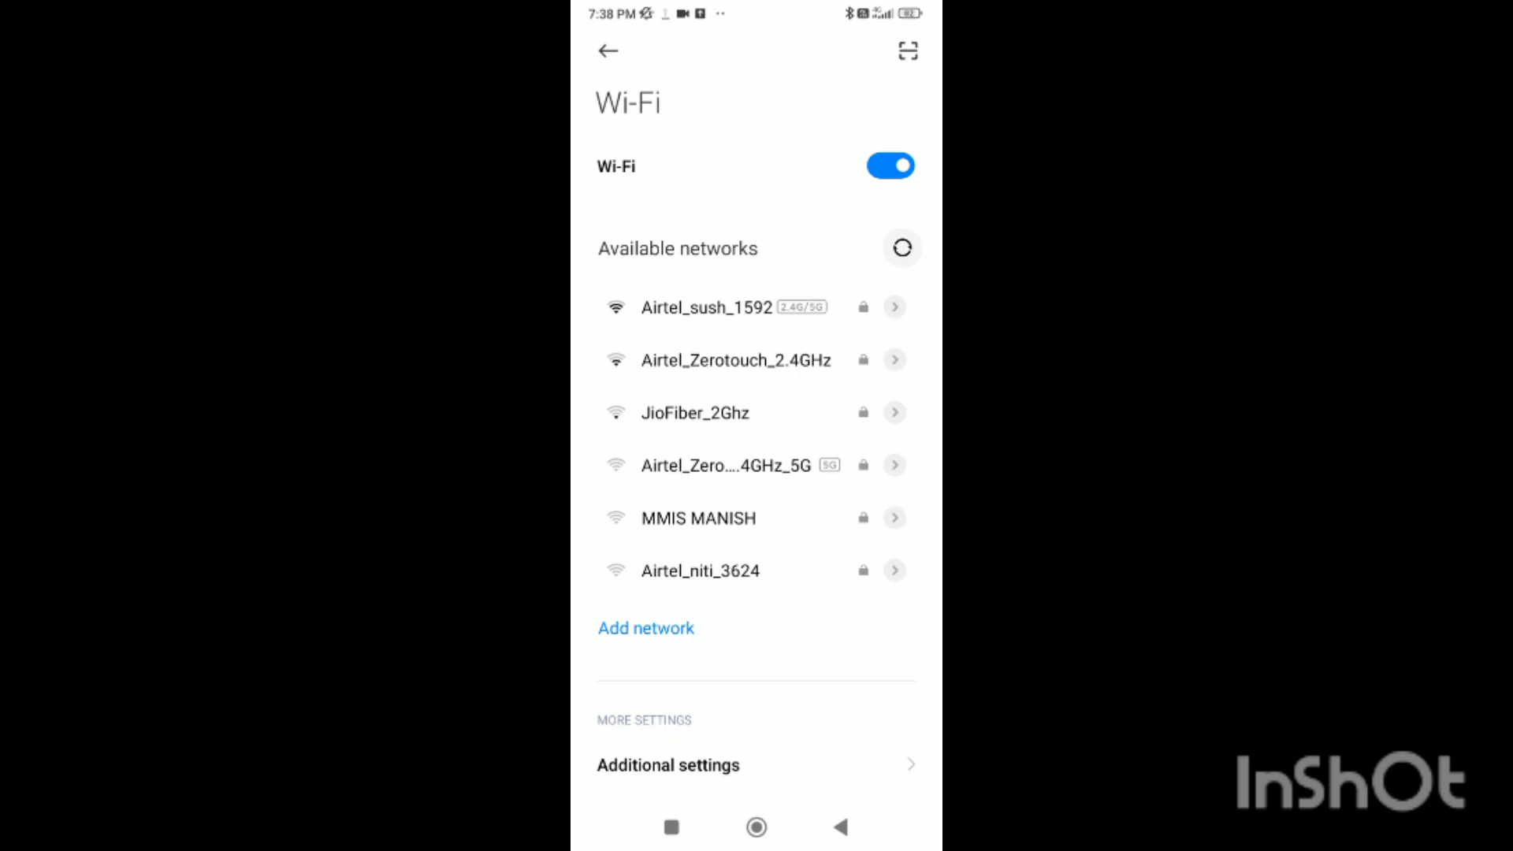
pyautogui.scroll(-1, 756, 413)
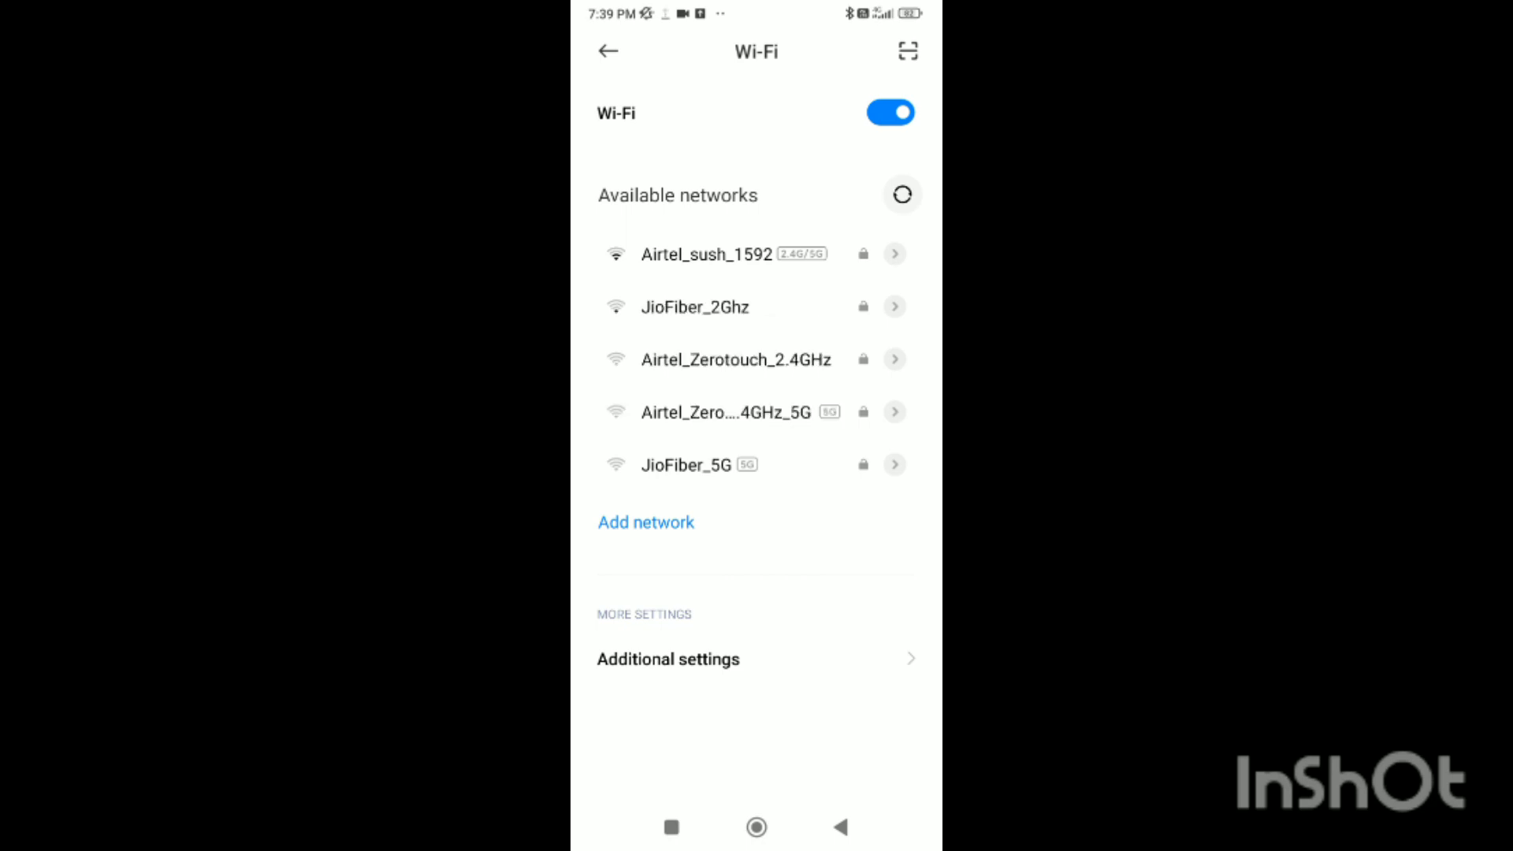
pyautogui.click(645, 522)
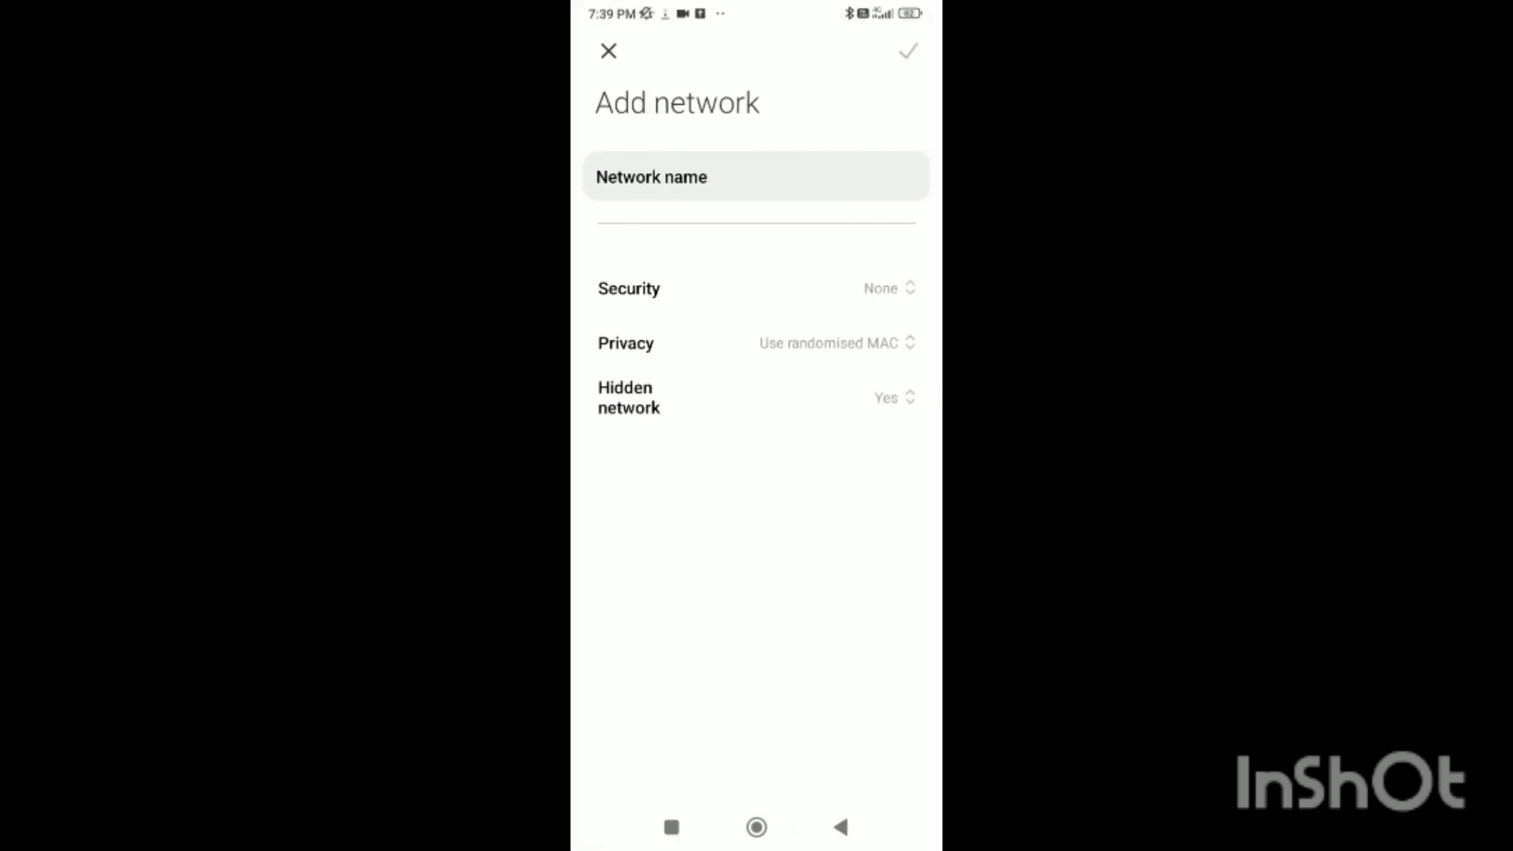
pyautogui.click(840, 826)
pyautogui.click(674, 605)
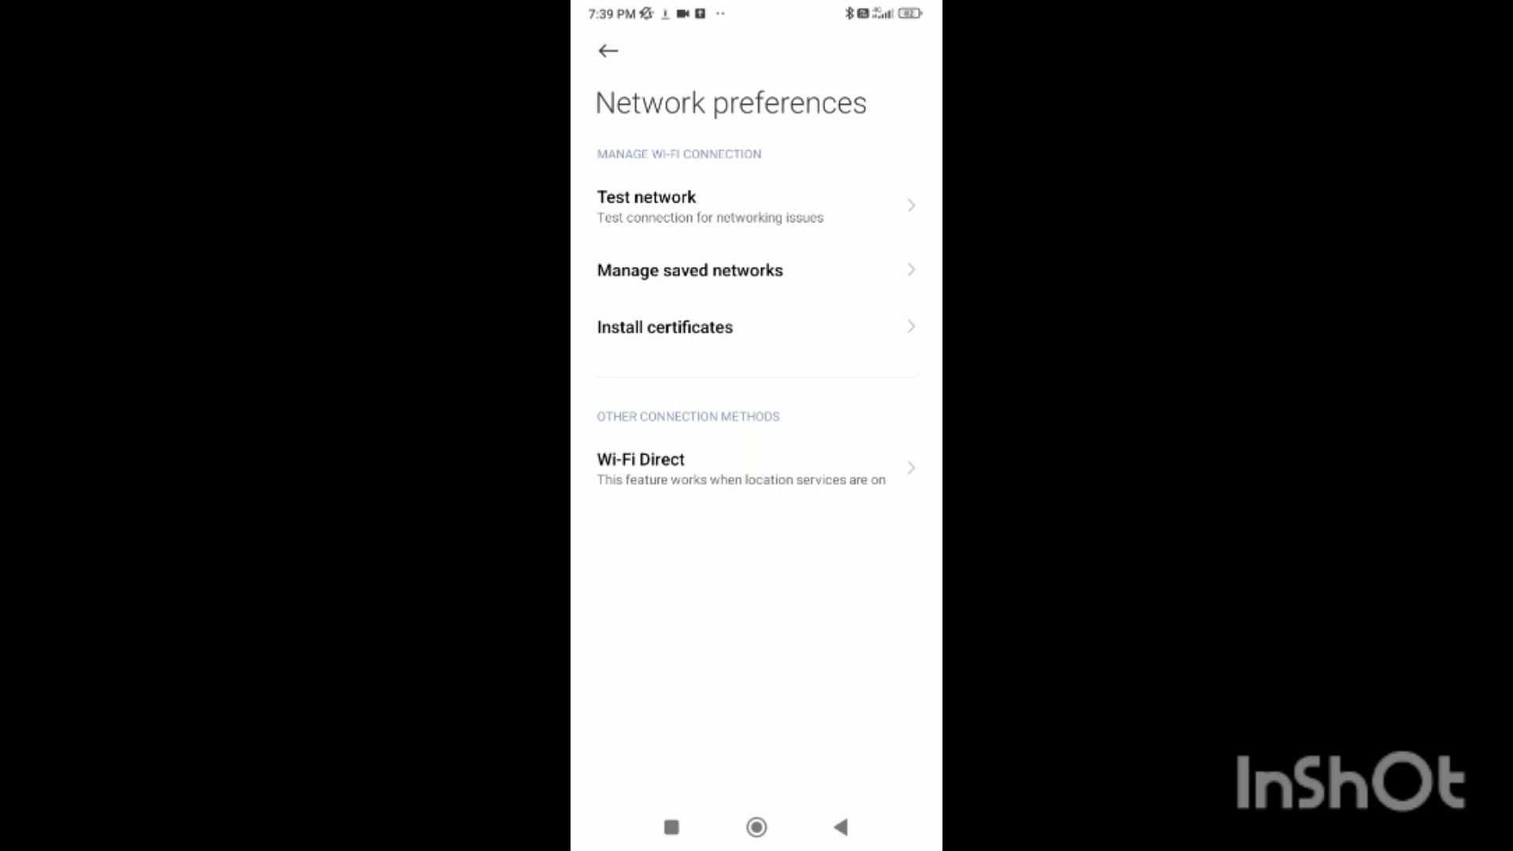
pyautogui.click(840, 826)
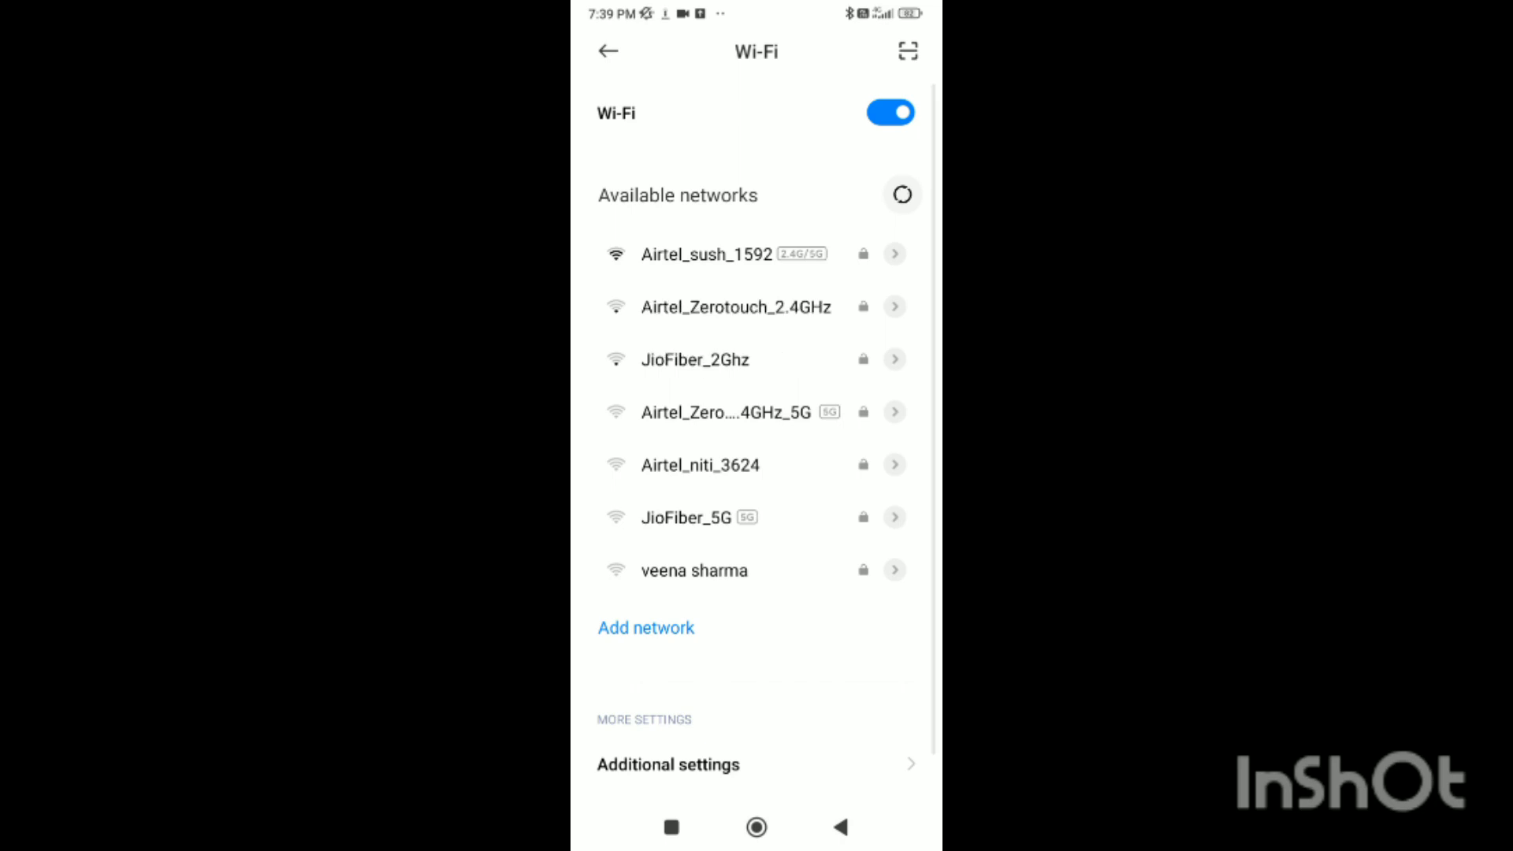
pyautogui.moveTo(757, 764); pyautogui.dragTo(756, 746)
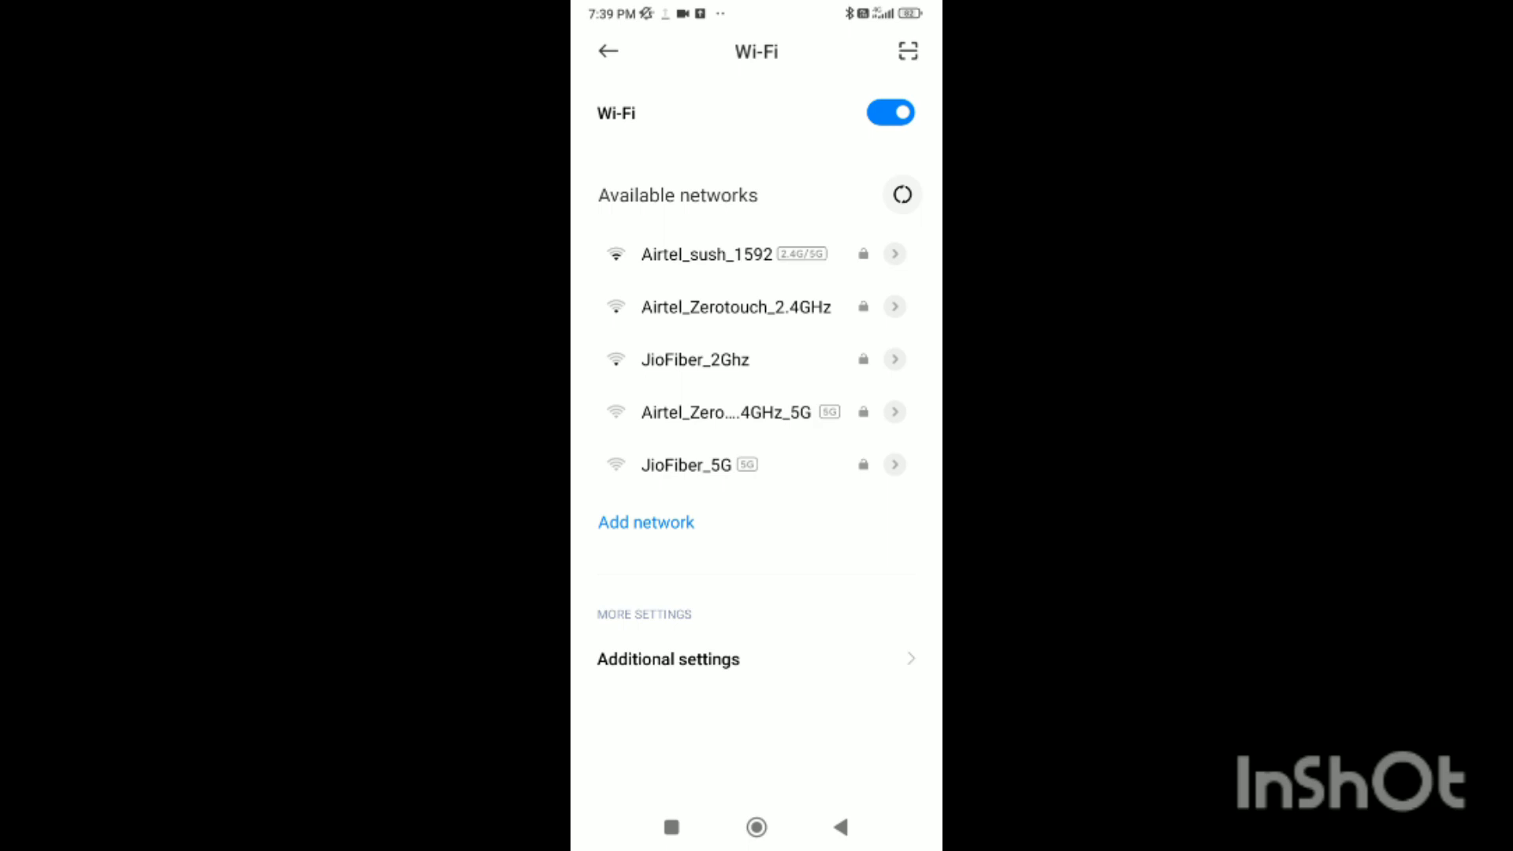
# - In the Add network form, set Hidden network to Yes, then go to the home screen
pyautogui.click(645, 521)
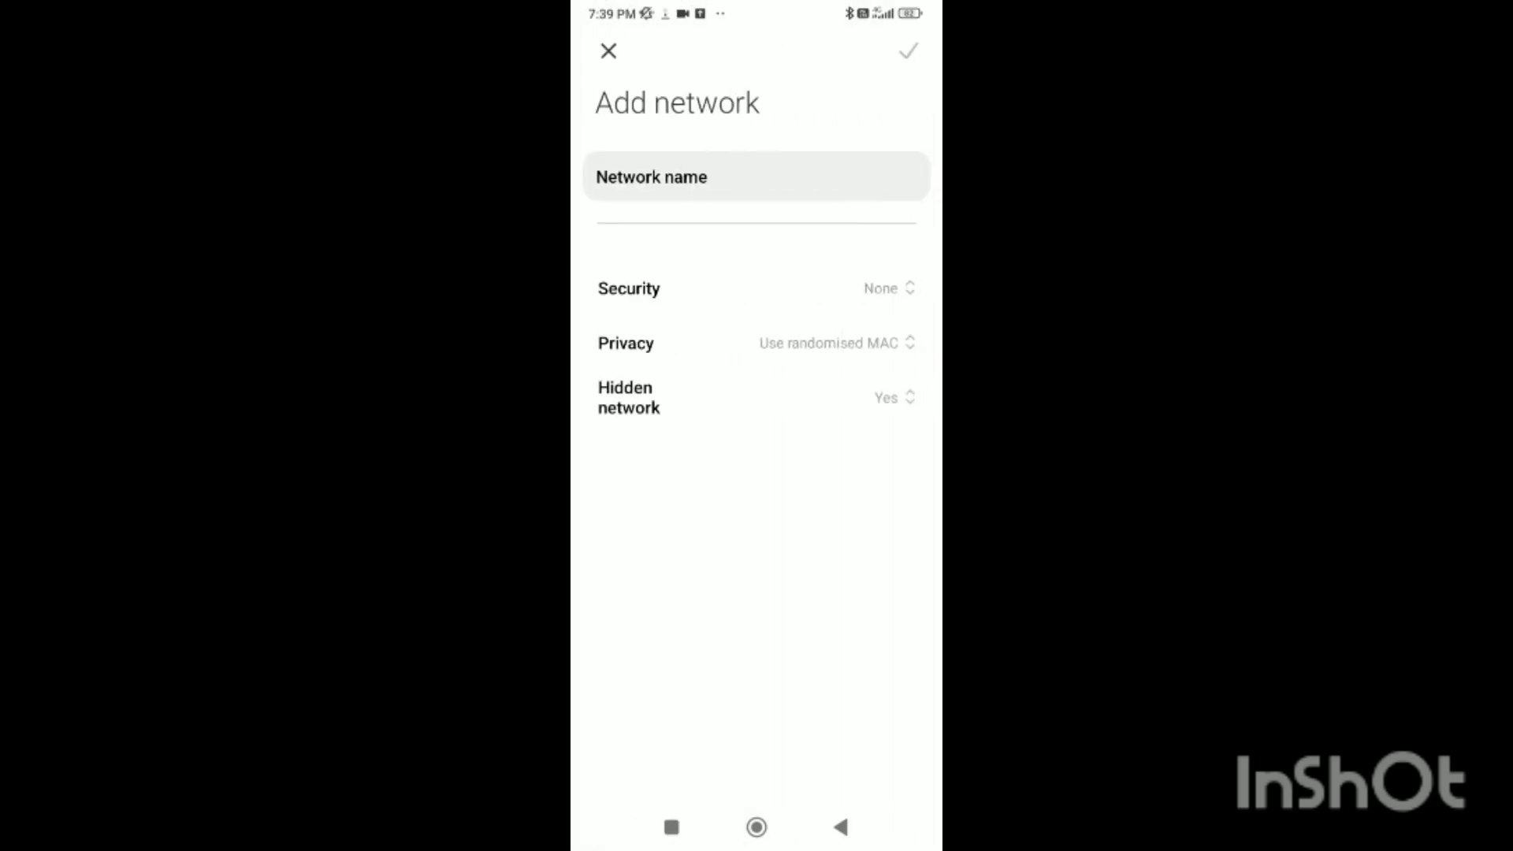
pyautogui.click(756, 397)
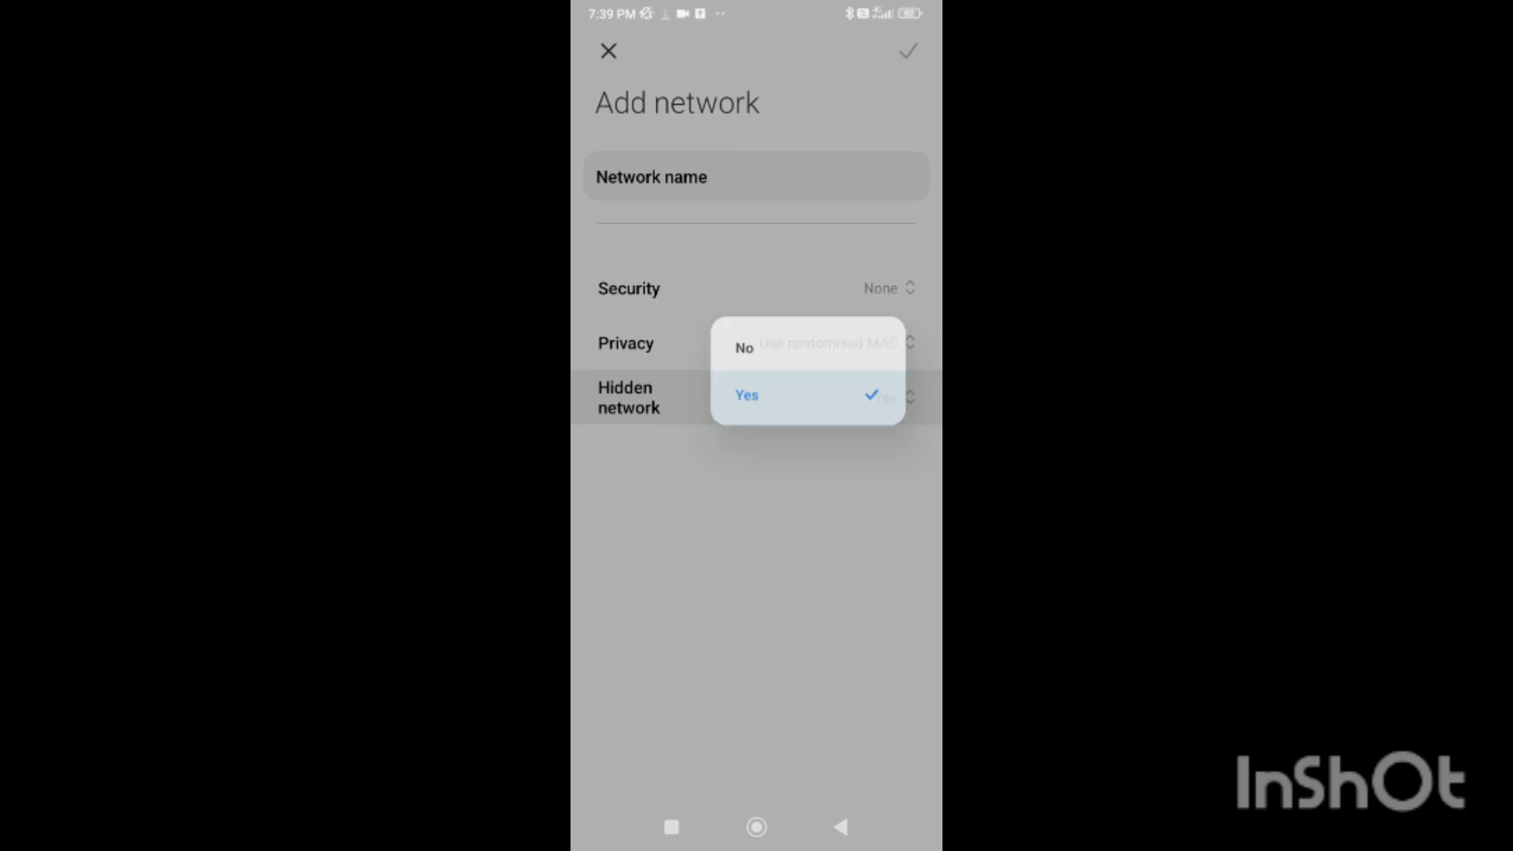
pyautogui.click(741, 403)
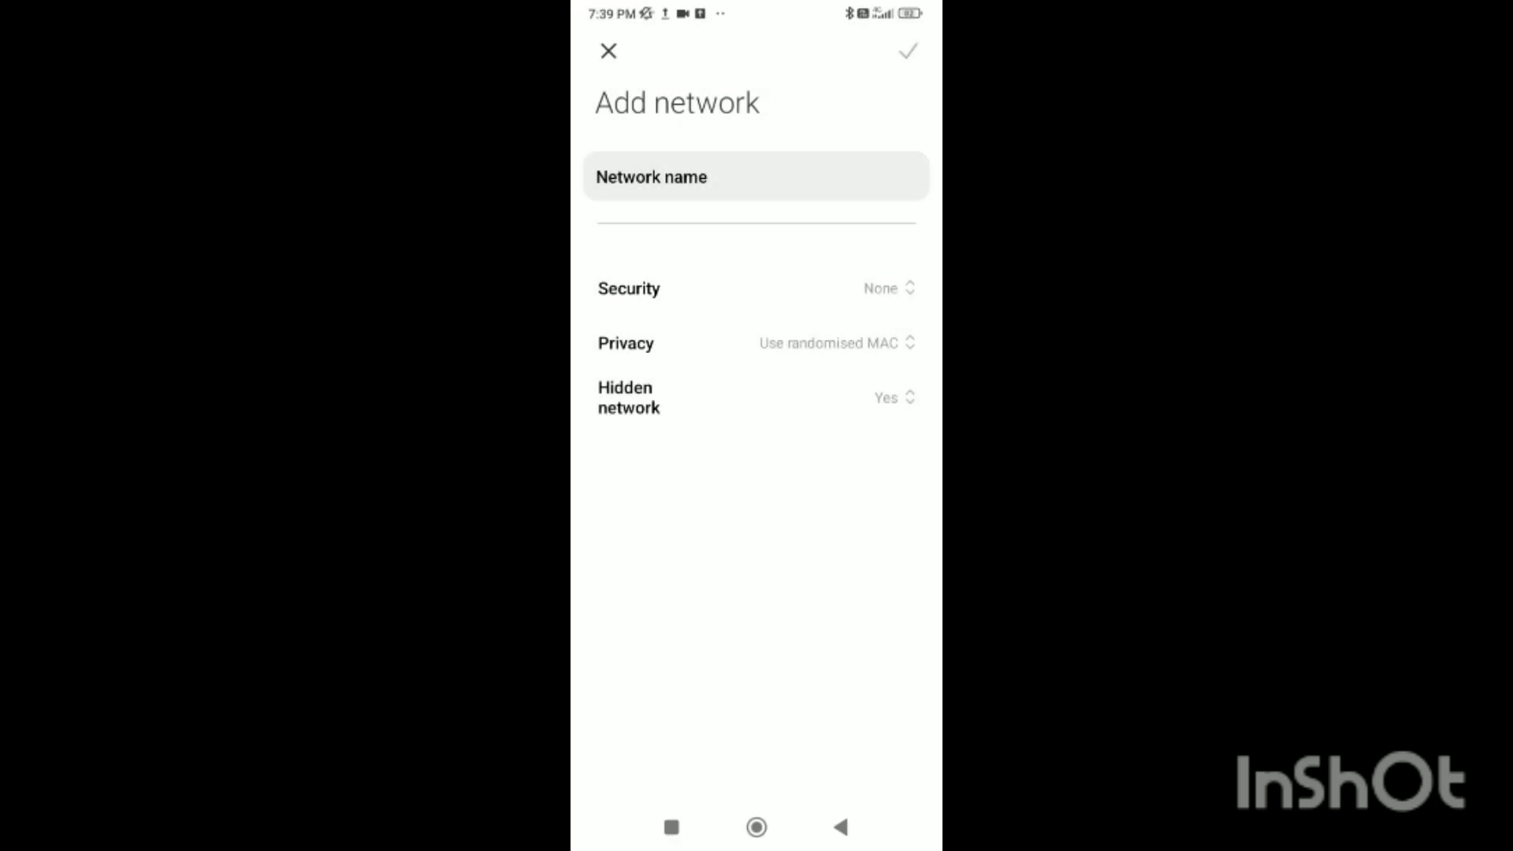
pyautogui.click(756, 397)
pyautogui.click(758, 403)
pyautogui.click(757, 827)
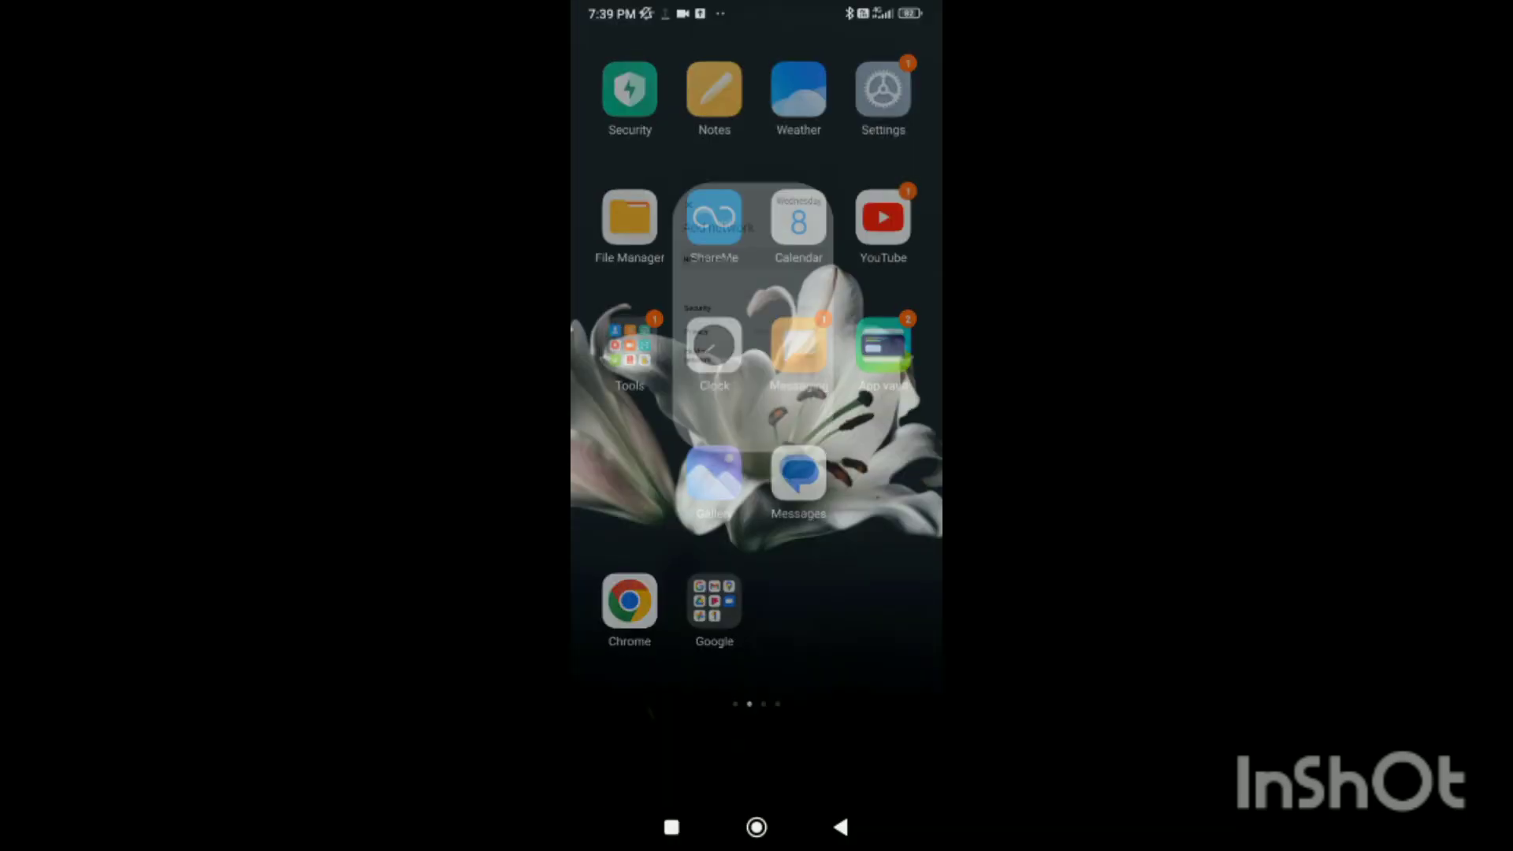